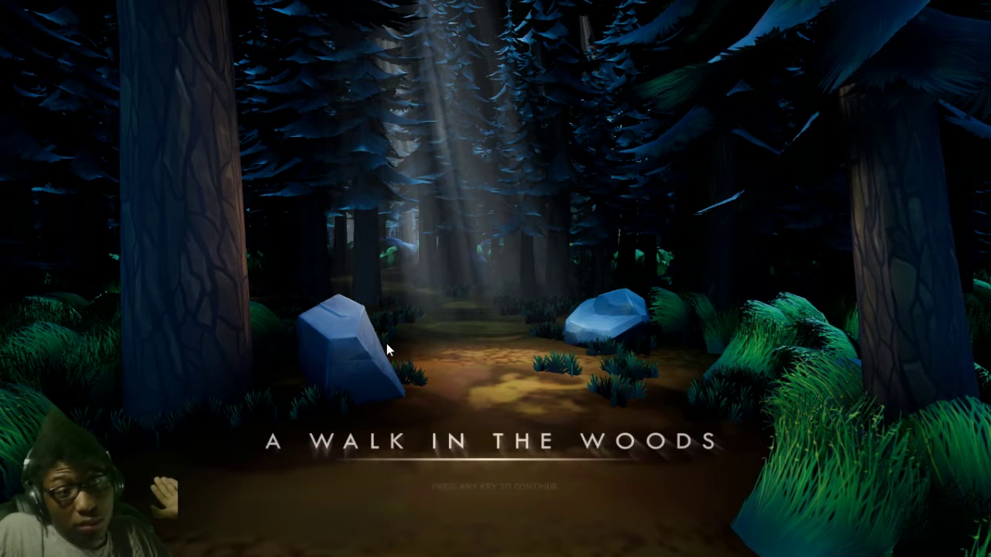
Get past the title screen and look at the game settings, then return to the menu
click(568, 457)
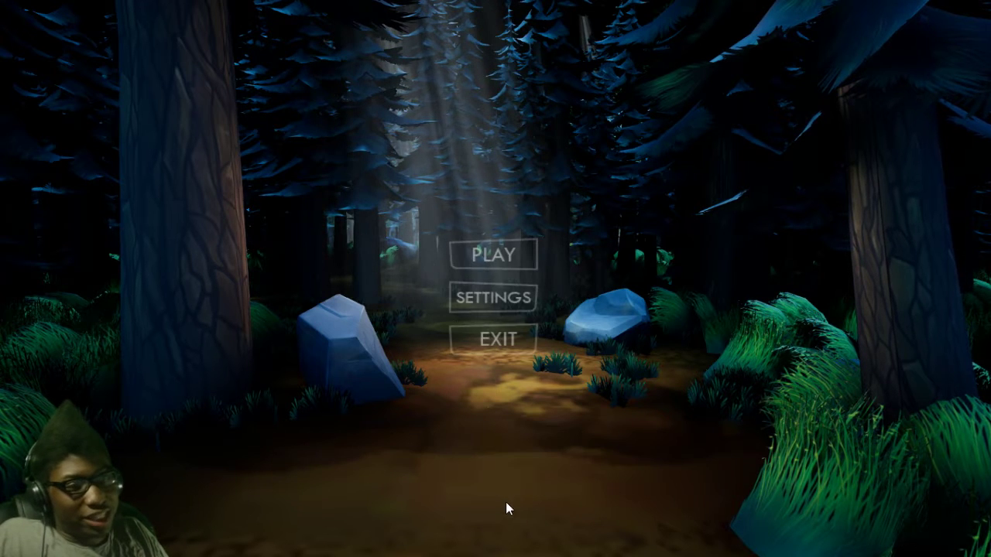
click(471, 295)
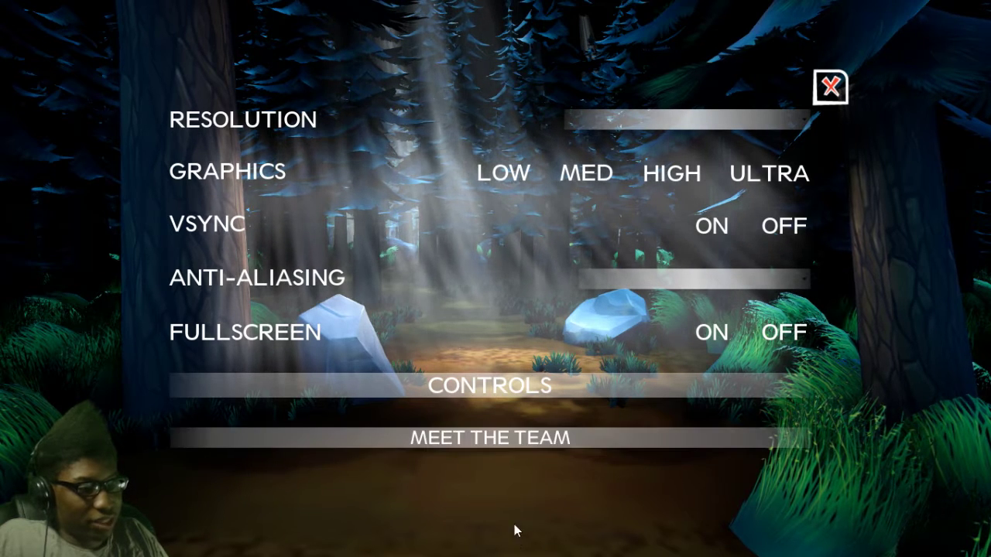
click(820, 97)
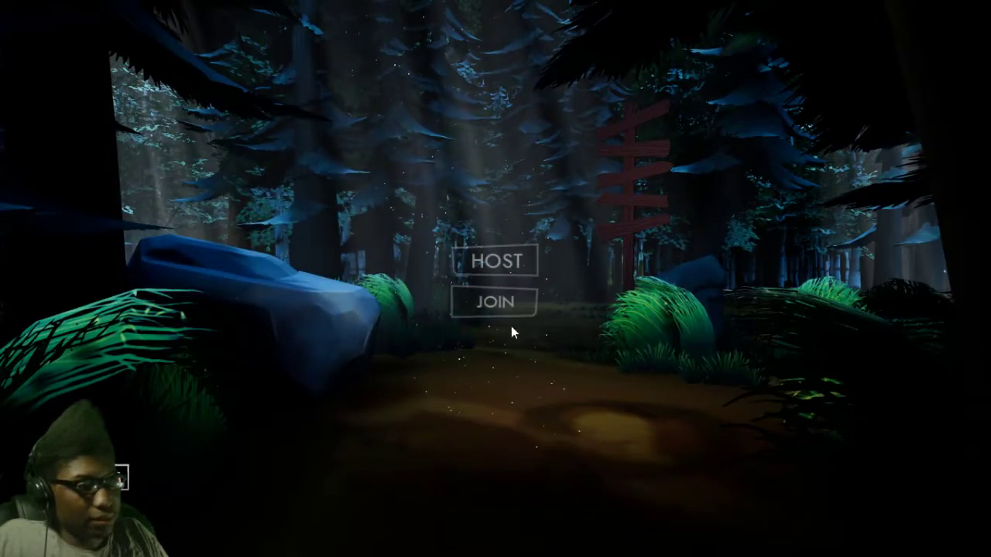
Join a listed server as the smiling boy with the backpack and get ready at camp
click(481, 303)
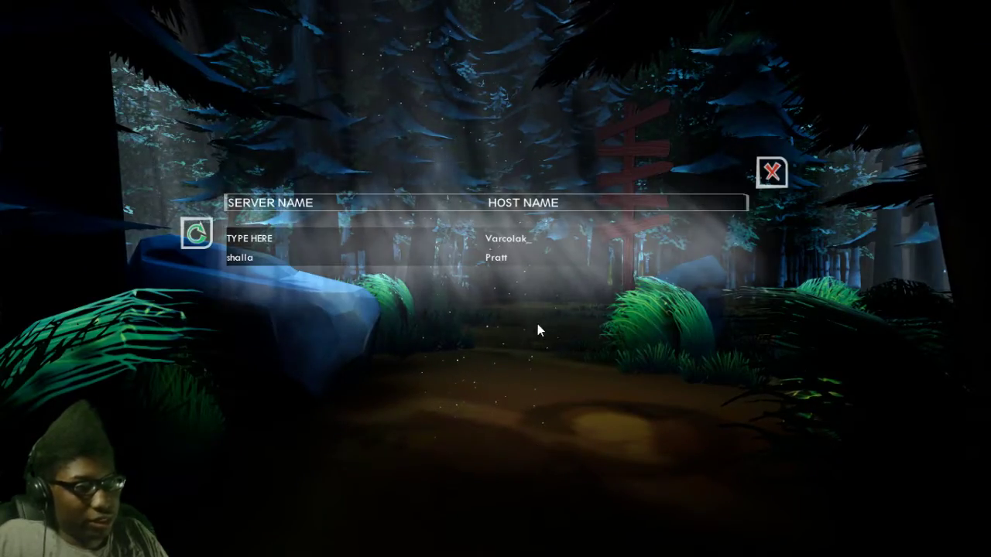
click(407, 257)
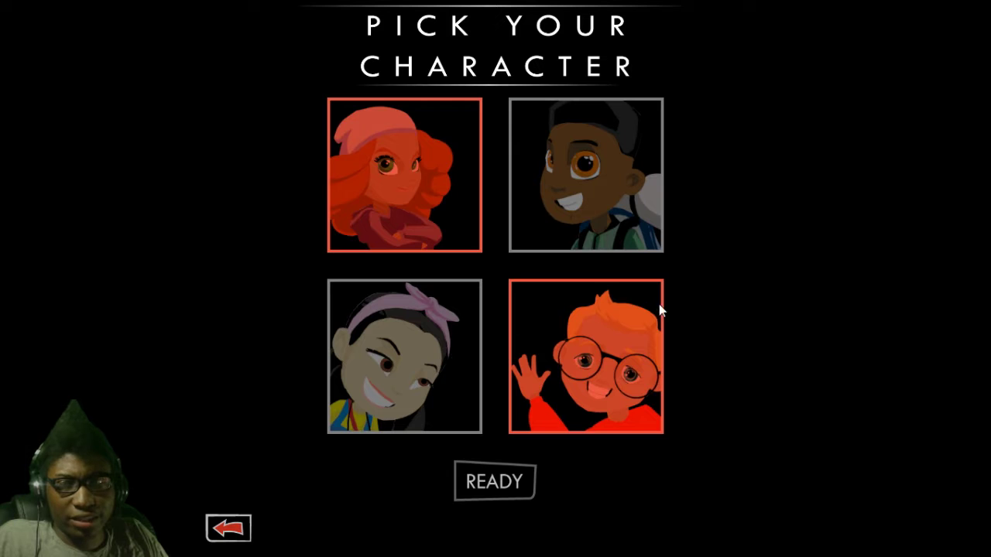
click(603, 197)
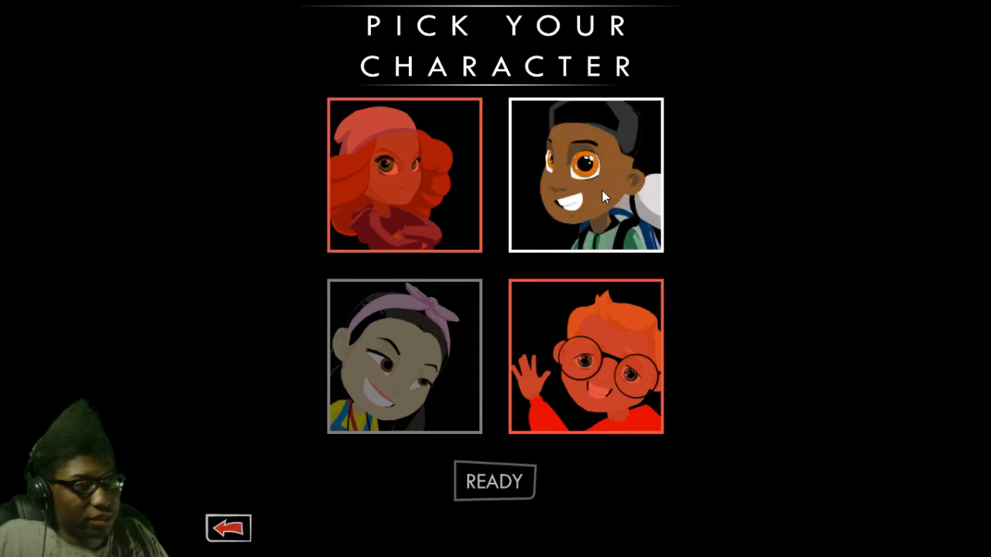
click(522, 486)
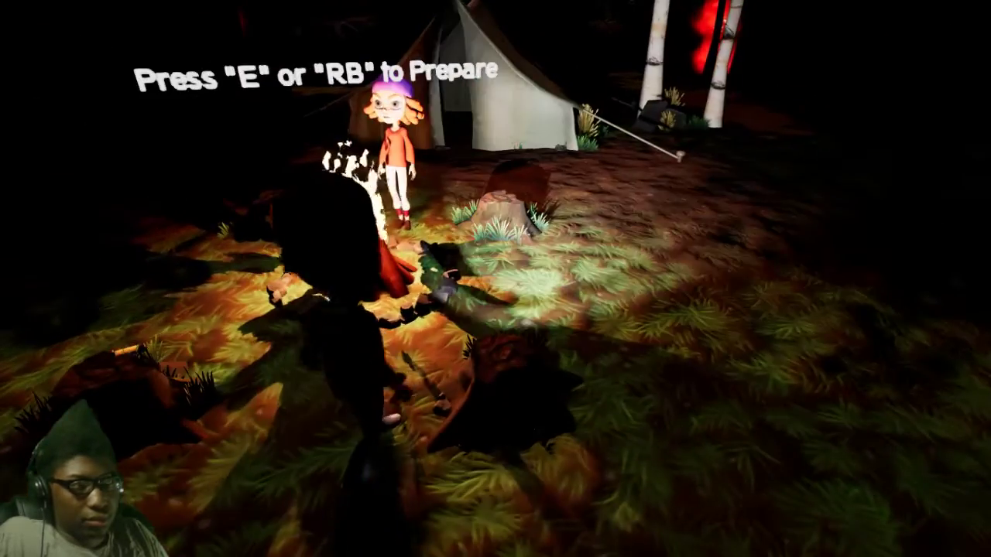
key(e)
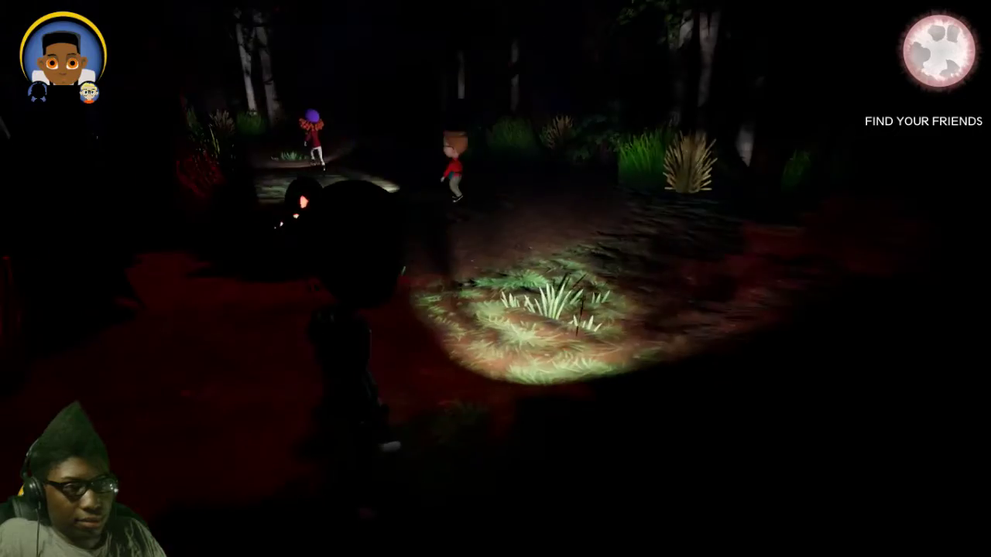
Walk the forest path past the lit bush toward a distant friend
key(w)
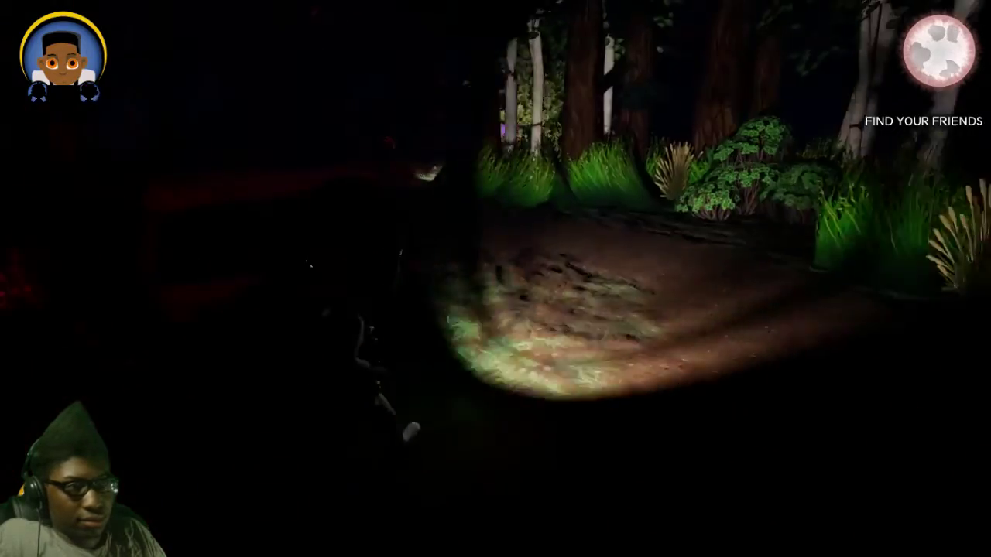
key(w)
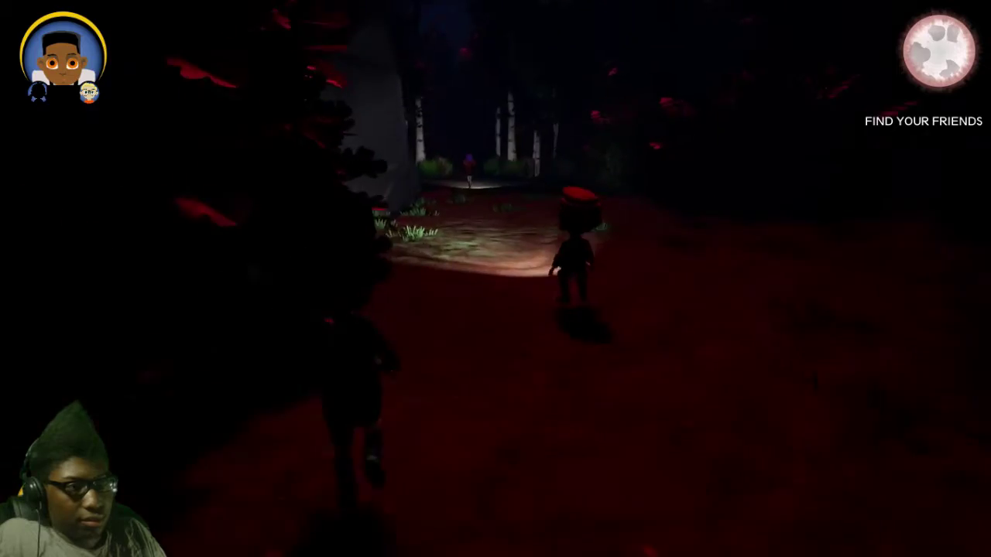
key(w)
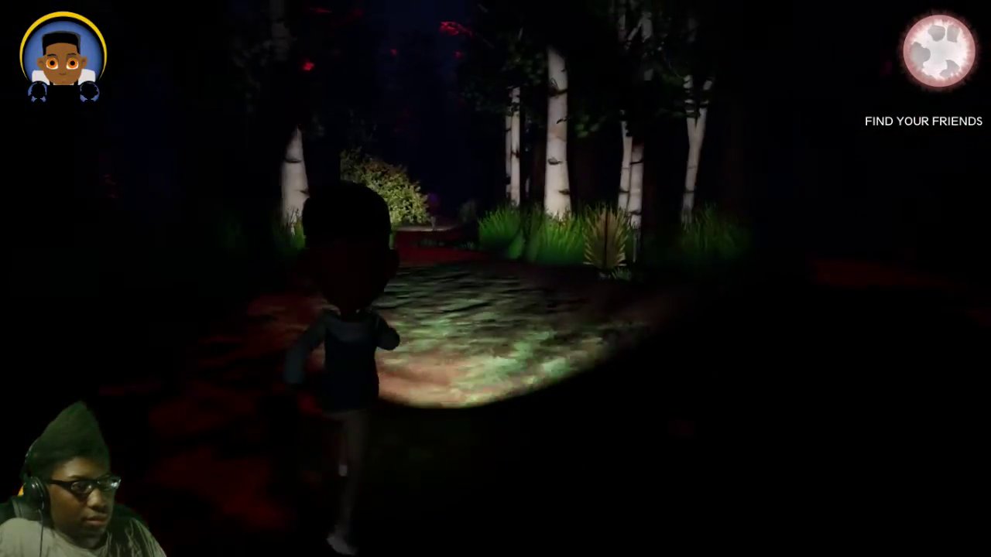
key(w)
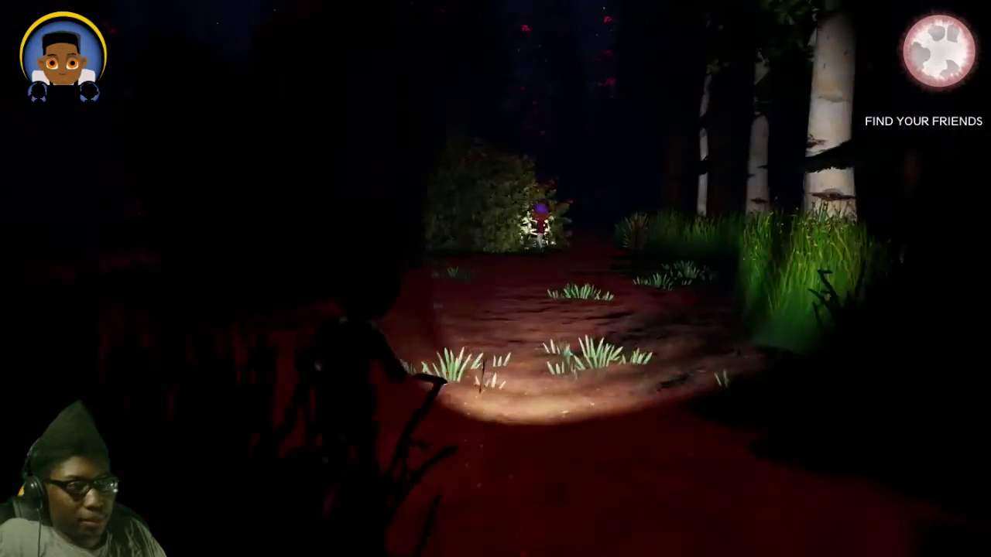
key(w)
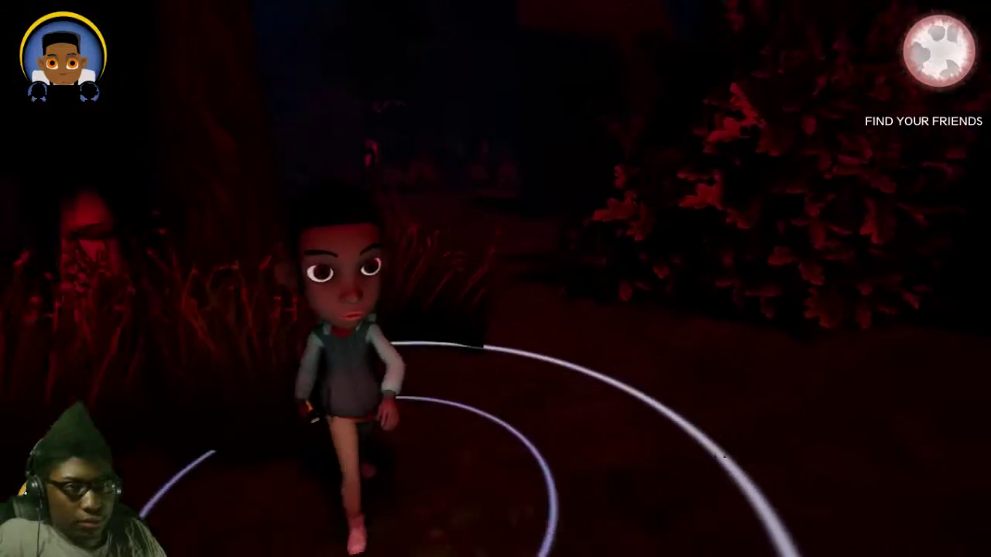
key(w)
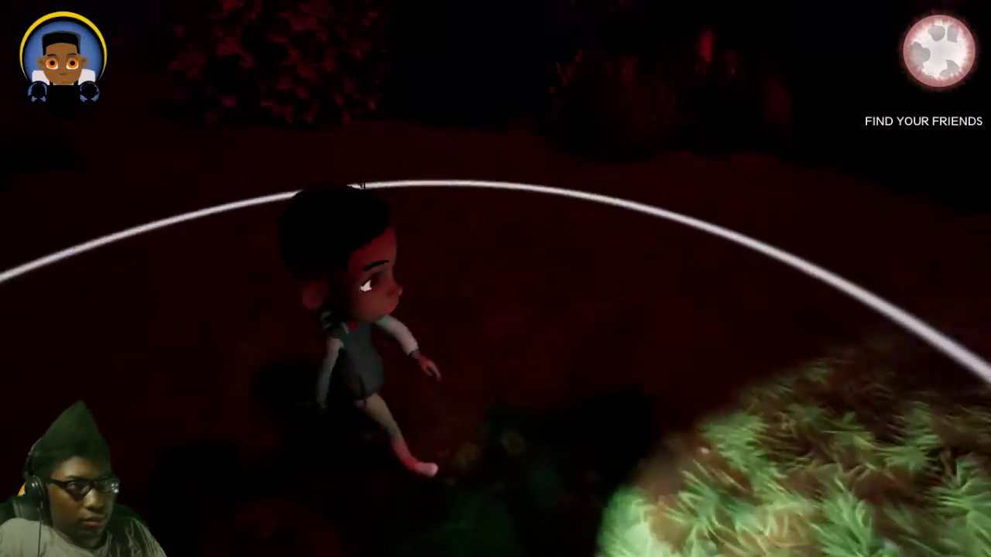
key(w)
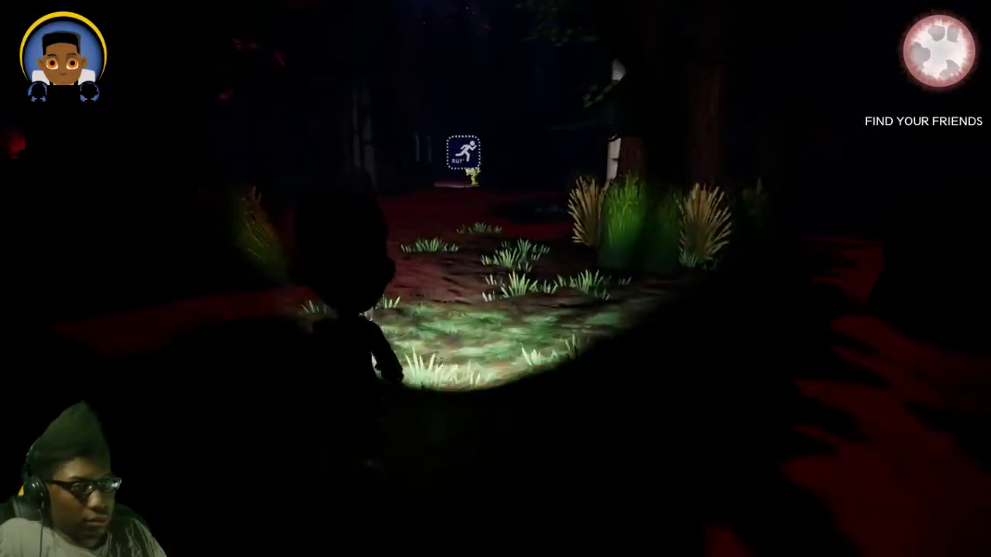
Run through the red-lit forest and foliage toward the girl on the path
key(w)
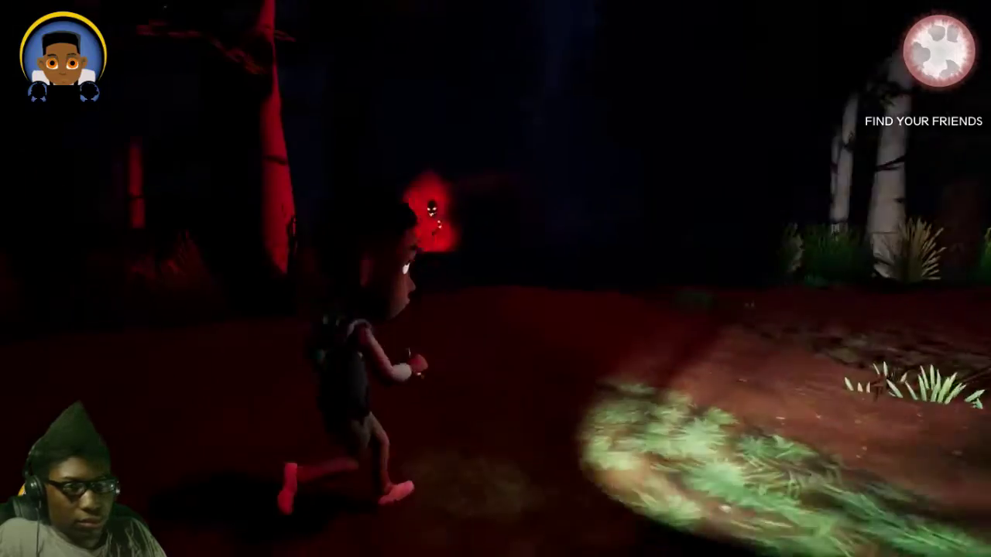
key(w)
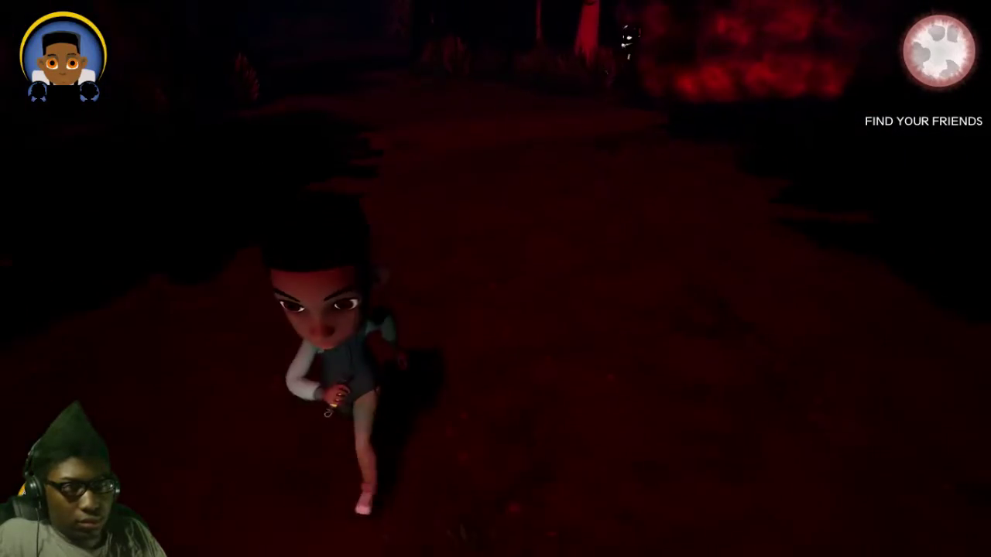
key(w)
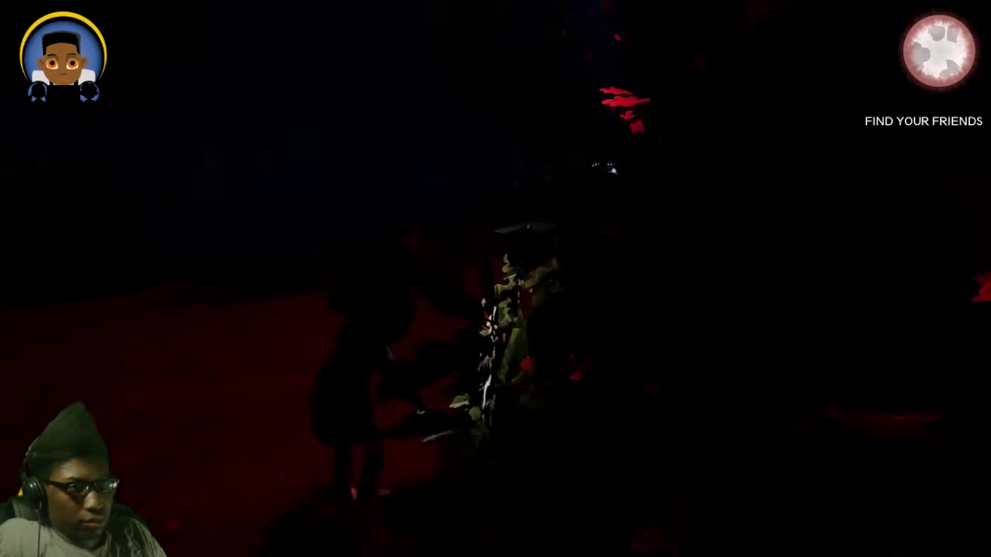
key(w)
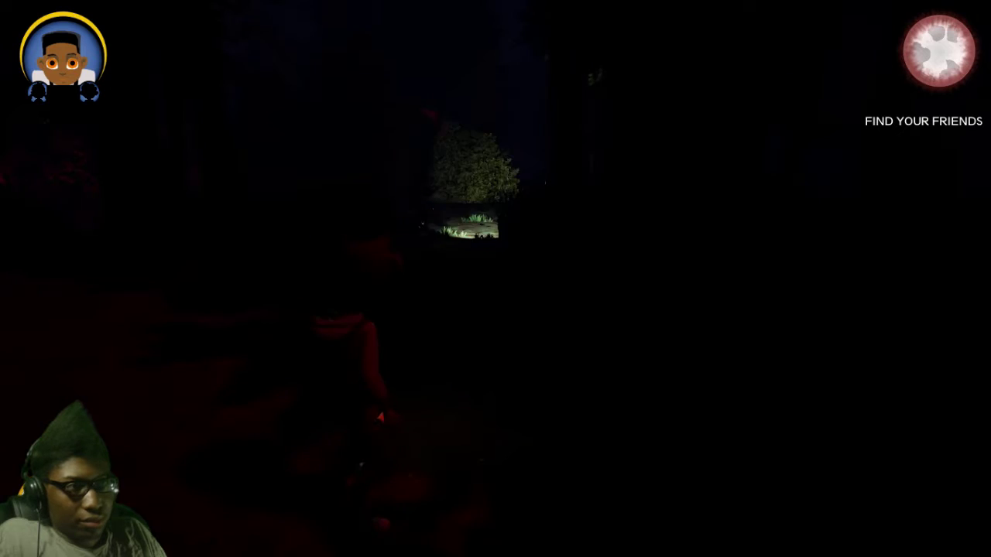
key(w)
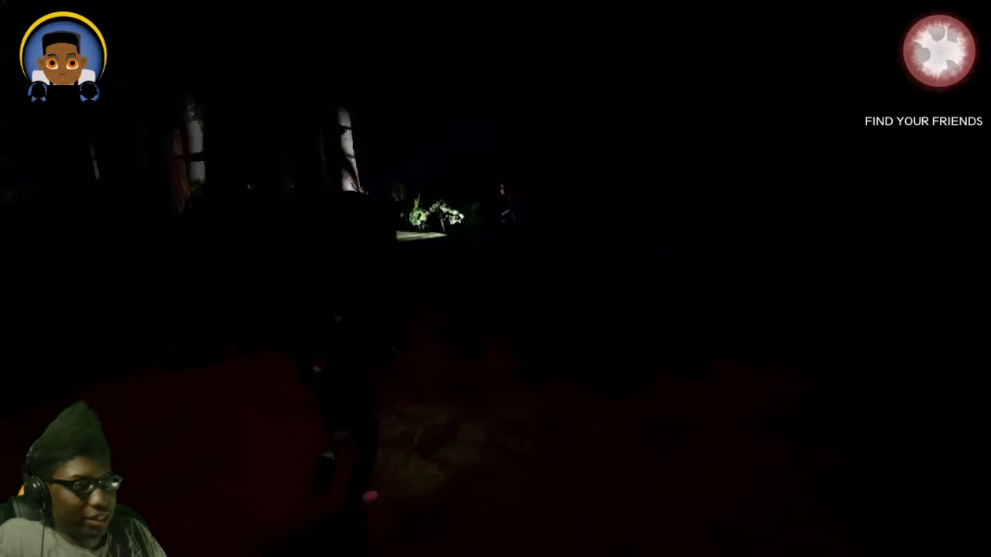
key(f)
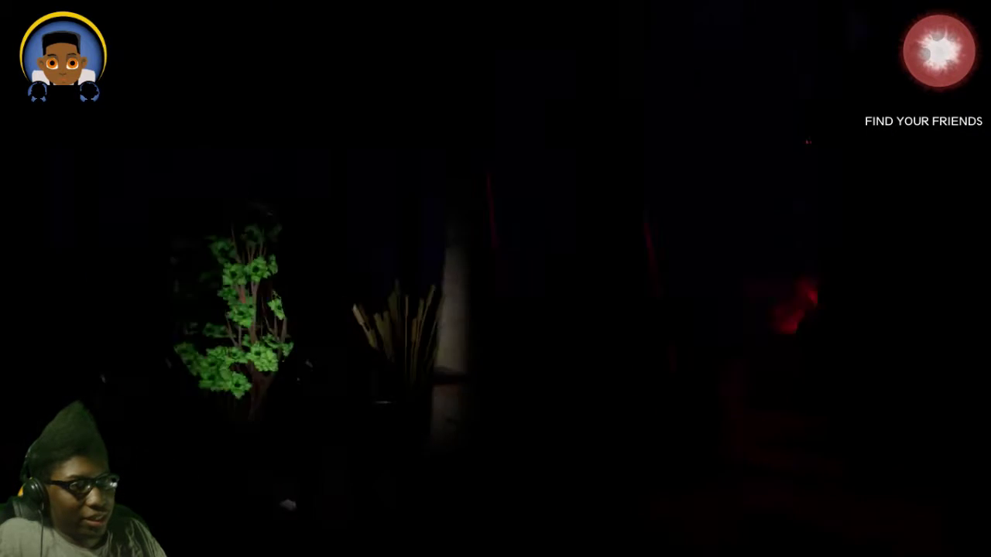
Flee the red creature past the glowing ring, then join the 'boo' online game
key(w)
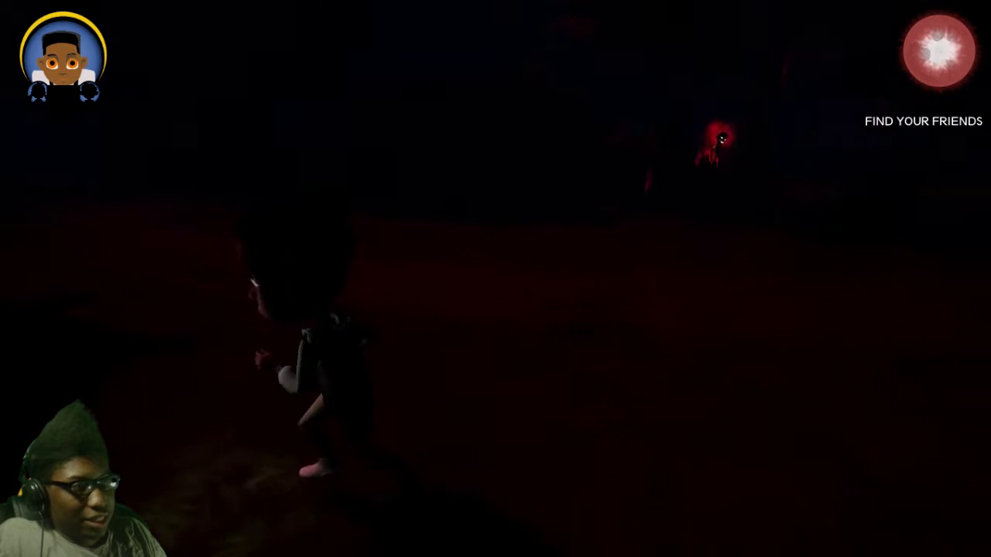
key(w)
key(w)
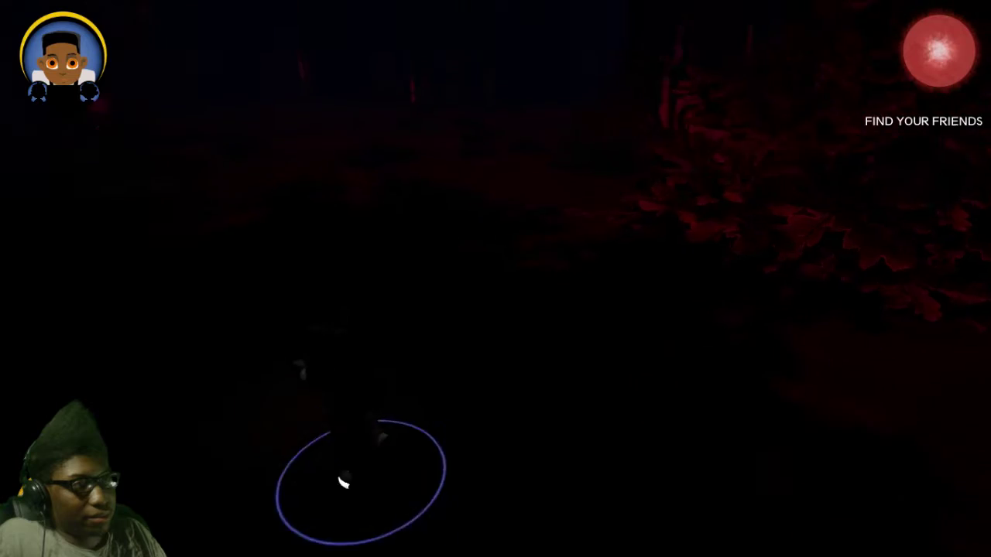
key(w)
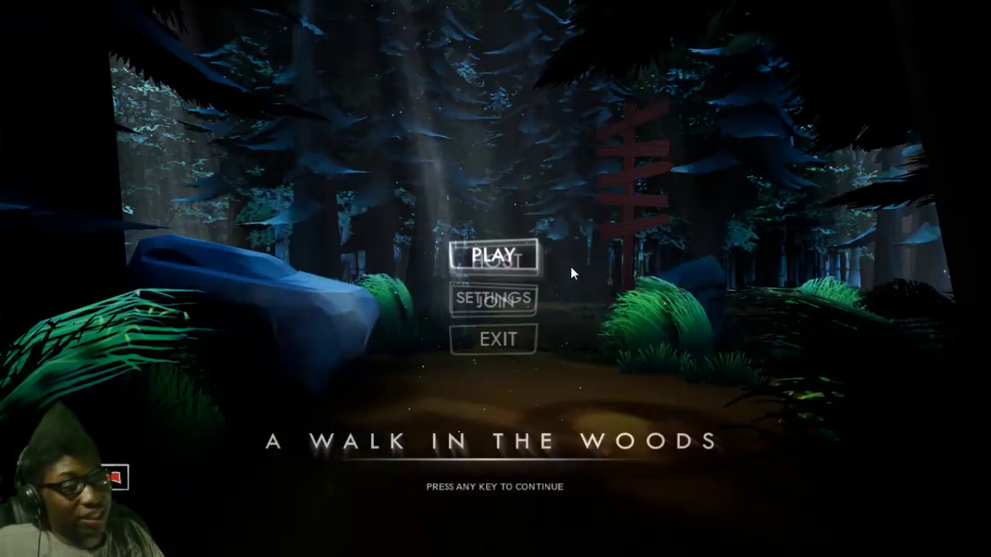
click(506, 310)
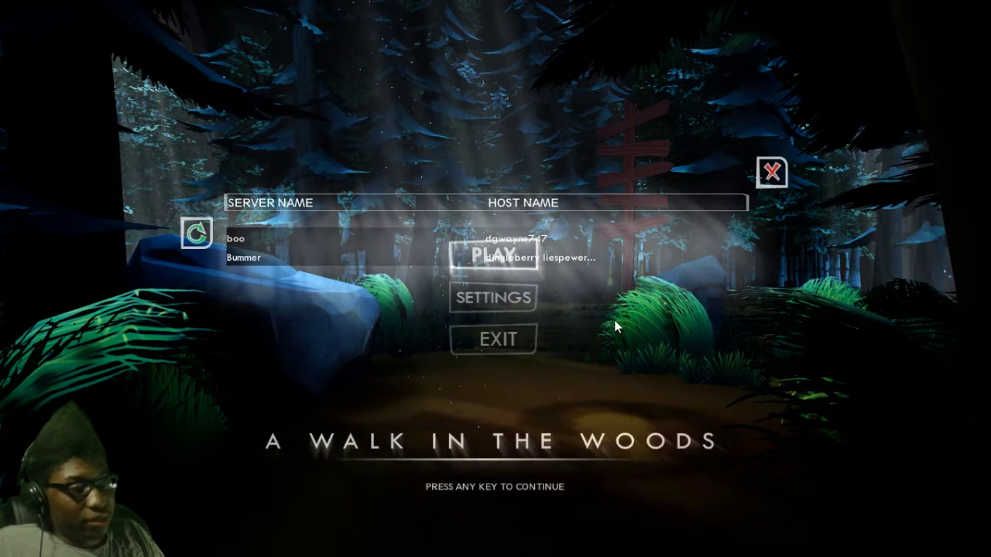
click(317, 242)
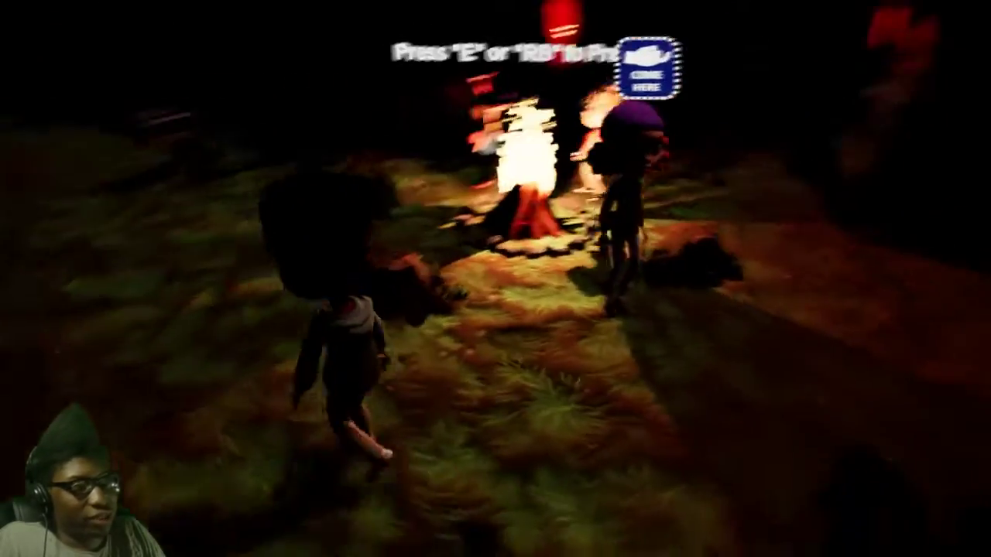
Press E at the campfire to mark the camper ready
key(e)
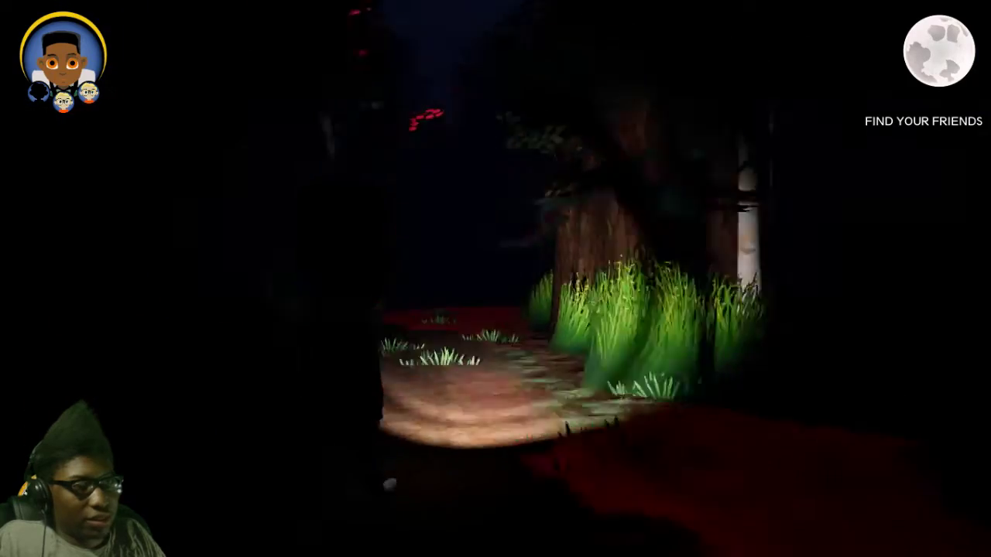
Sprint forward with W along the dark forest path
key(w)
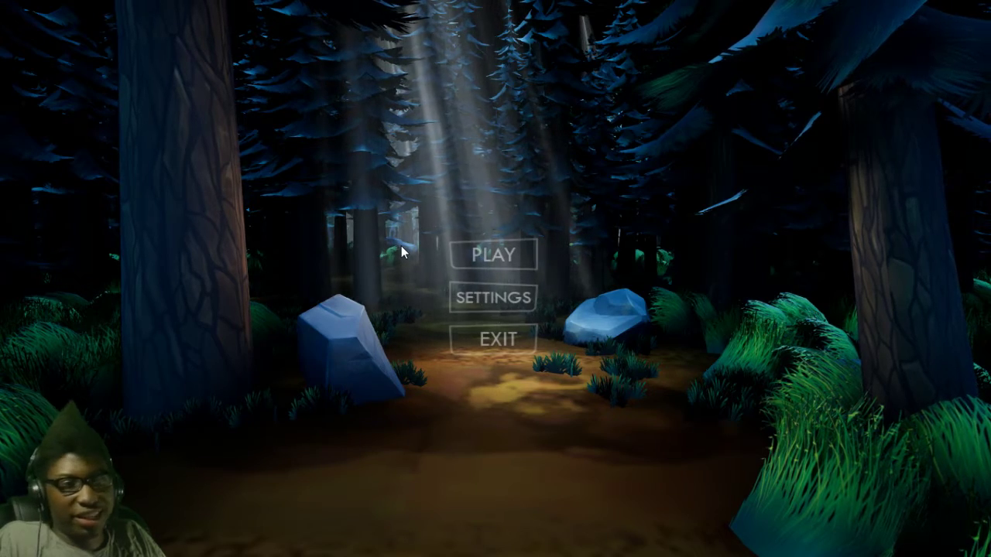
Search for games from PLAY, then close the empty 'No sessions found' list
click(533, 261)
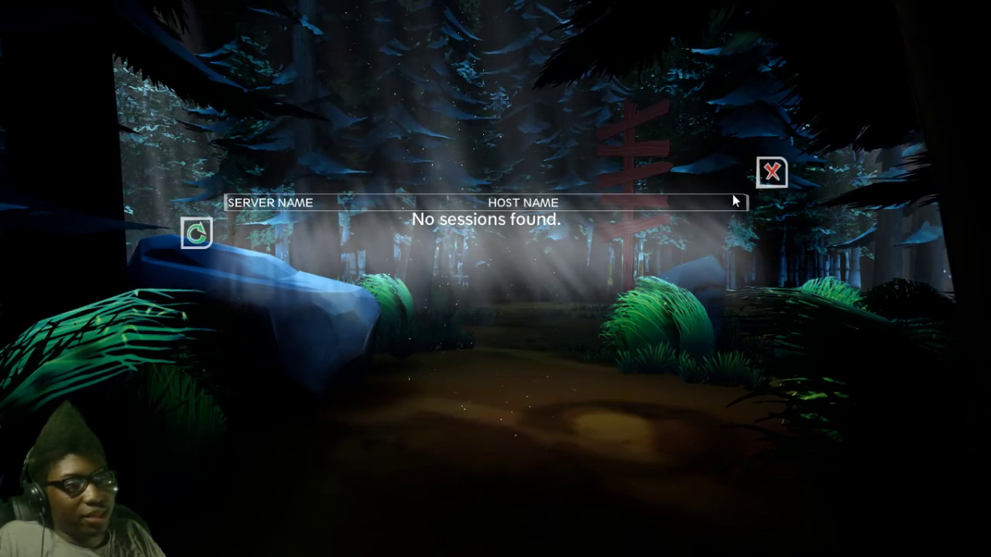
click(772, 172)
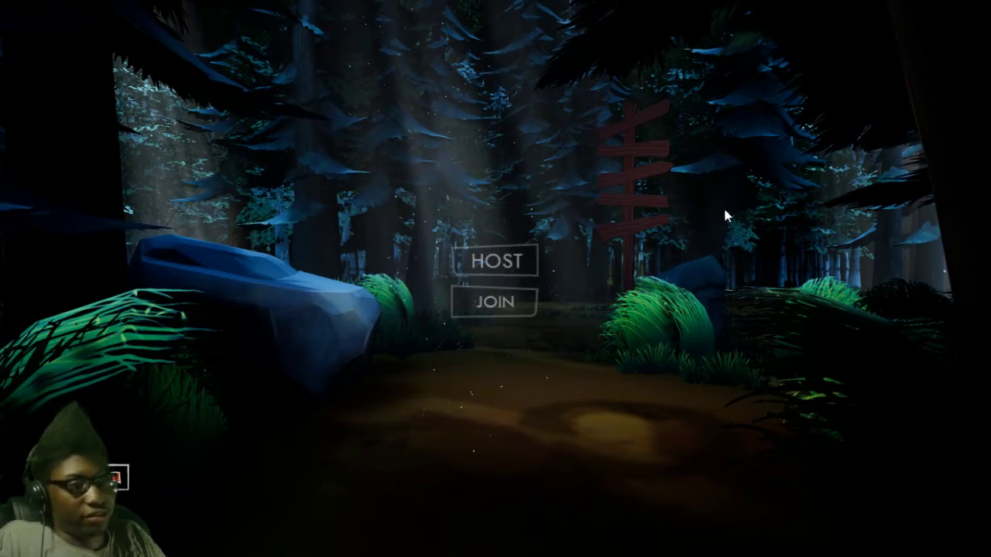